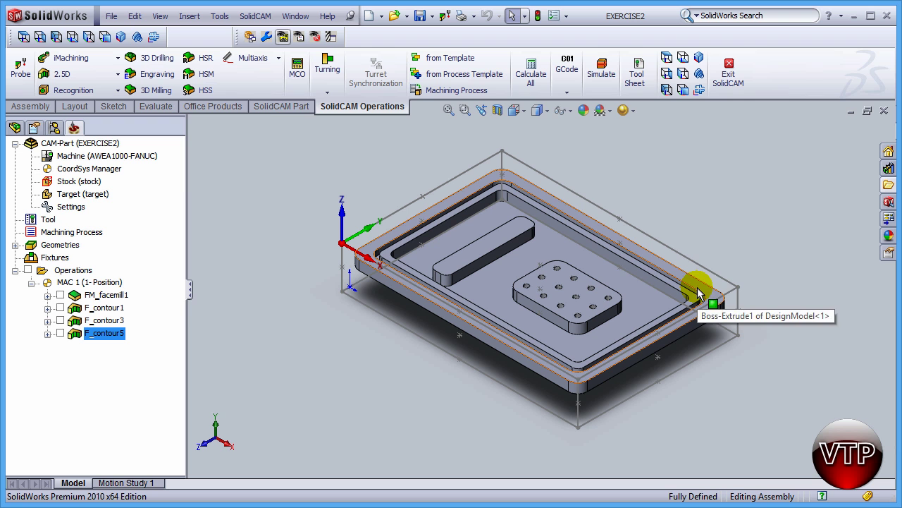
Add a Face milling operation on coordinate system MAC 2 and start new geometry facemill4
{"action": "right_click", "coordinate": [71, 272]}
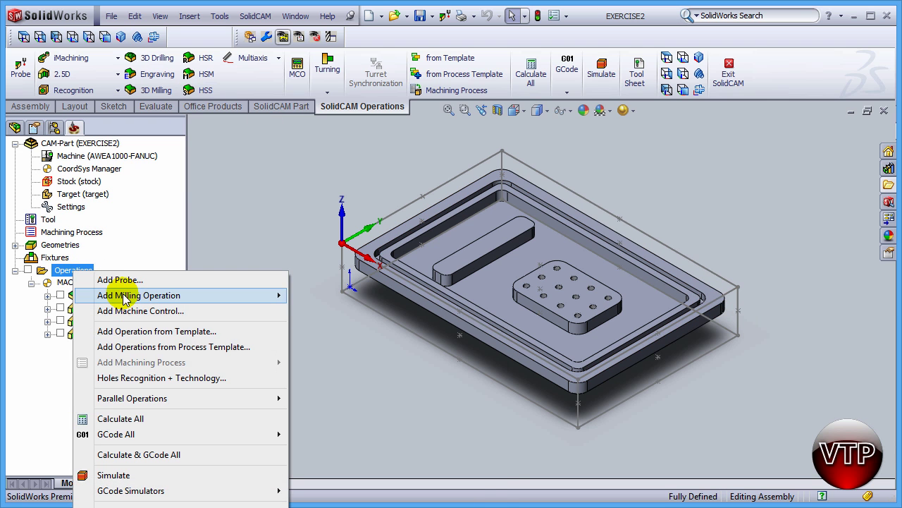
{"action": "mouse_move", "coordinate": [125, 297]}
{"action": "left_click", "coordinate": [352, 332]}
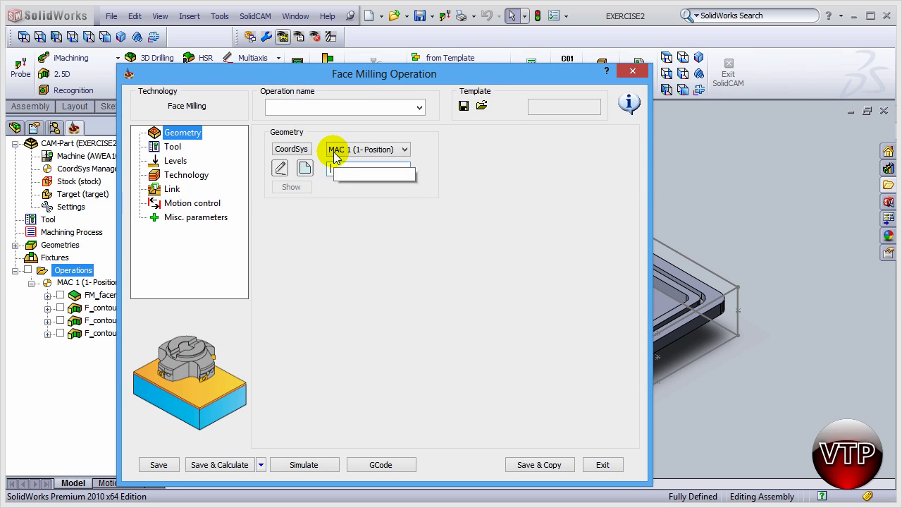
{"action": "left_click", "coordinate": [376, 151]}
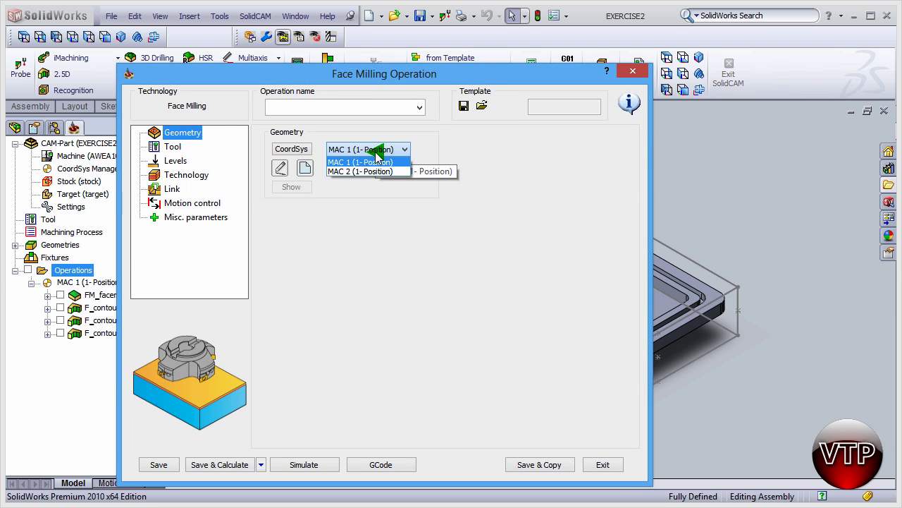
{"action": "left_click", "coordinate": [366, 172]}
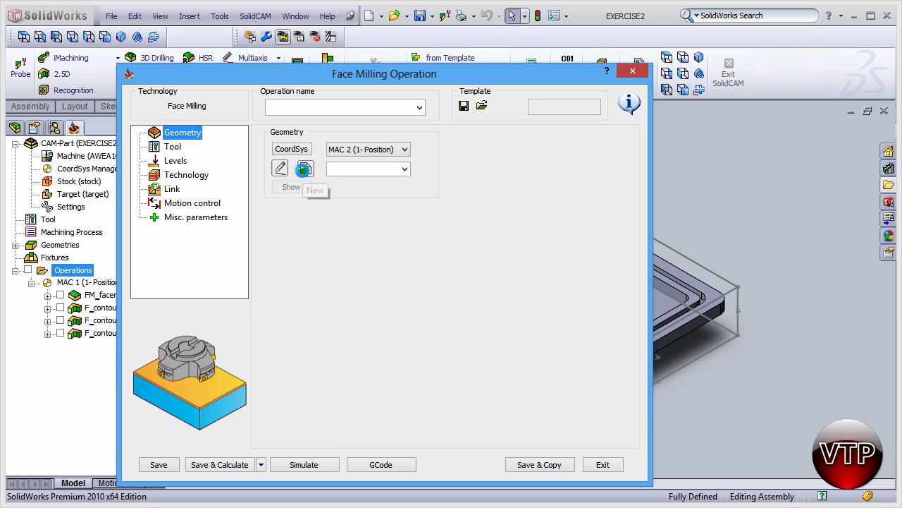
{"action": "left_click", "coordinate": [305, 168]}
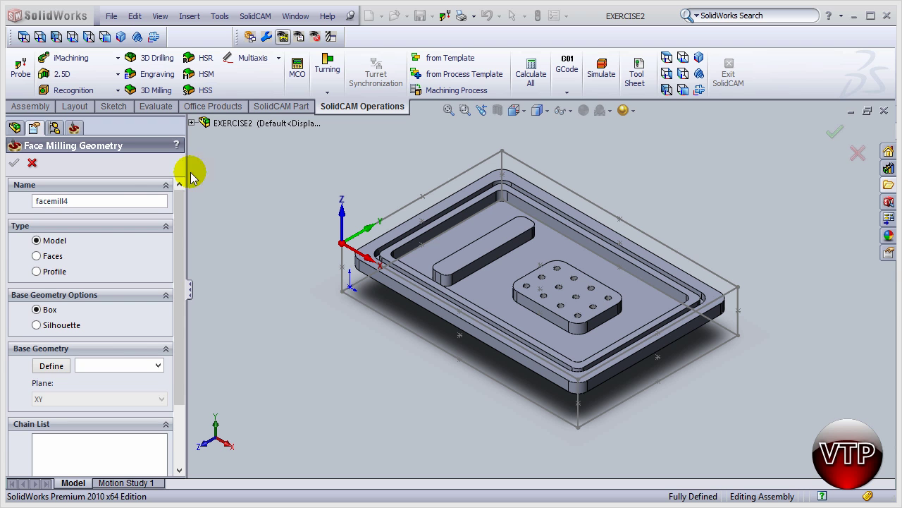
Define the facemill4 geometry from the part's solid body
{"action": "left_click", "coordinate": [51, 366]}
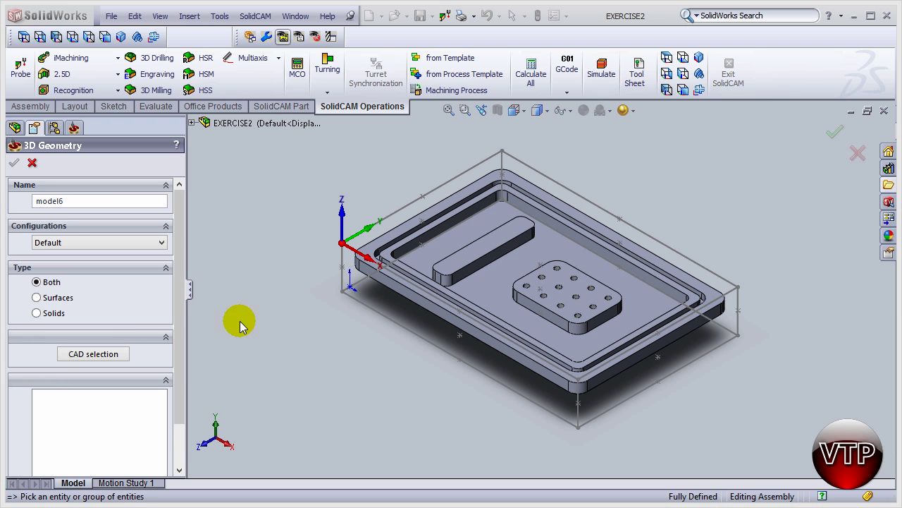
{"action": "left_click", "coordinate": [439, 213]}
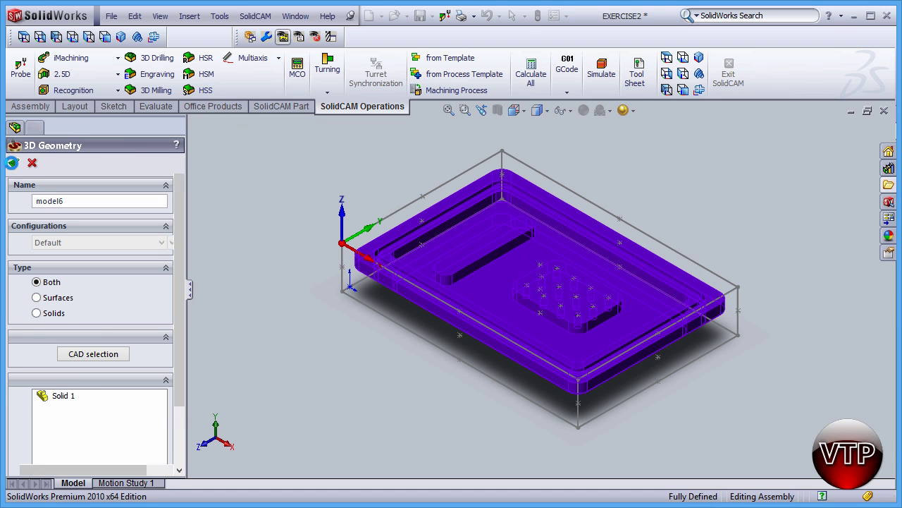
{"action": "left_click", "coordinate": [14, 163]}
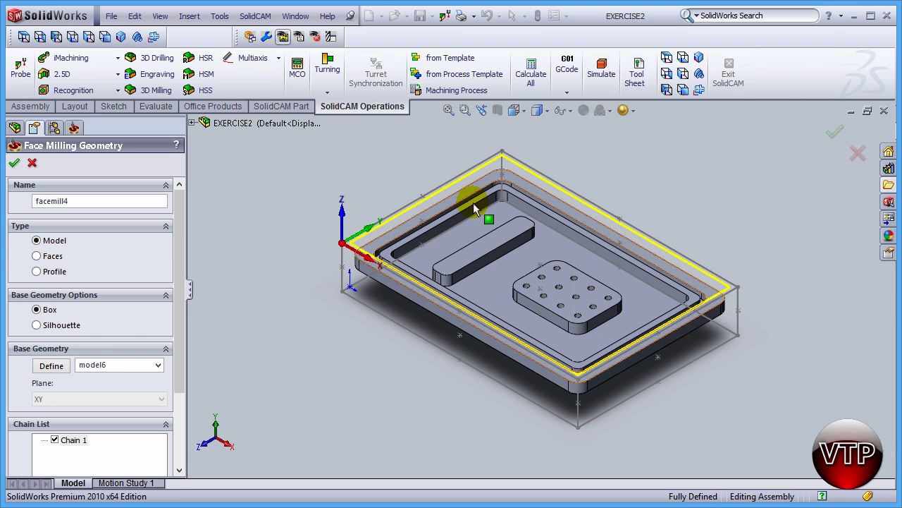
{"action": "middle_click_drag", "start_coordinate": [733, 367], "coordinate": [733, 409]}
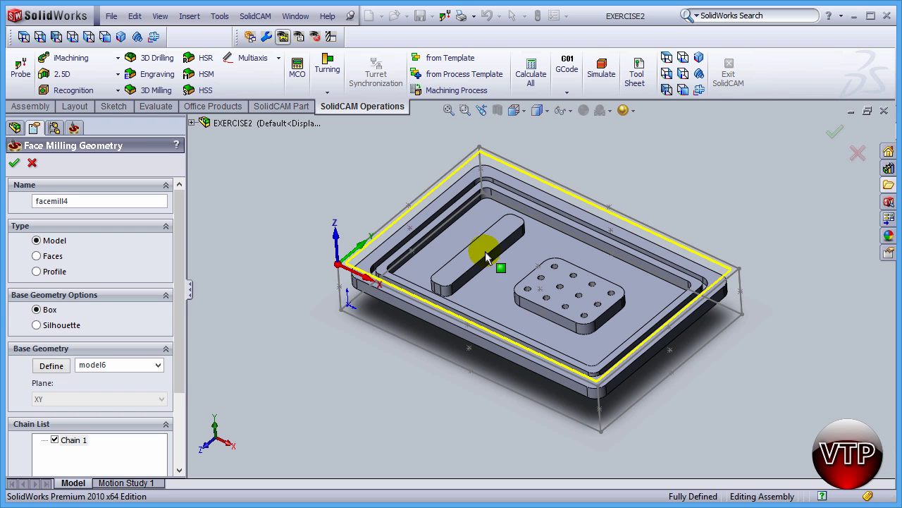
{"action": "left_click_drag", "start_coordinate": [177, 201], "coordinate": [178, 283]}
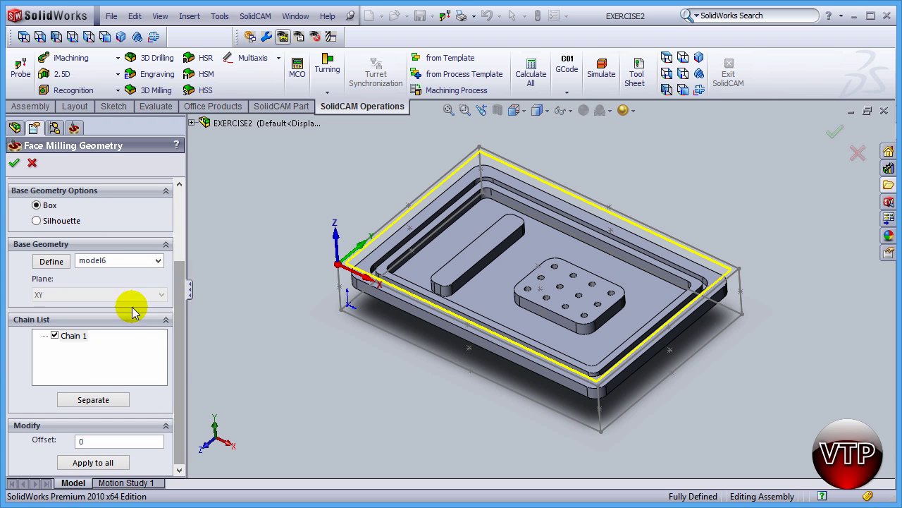
Set the boundary offset to .25, apply it to all chains, and accept the geometry
{"action": "double_click", "coordinate": [82, 440]}
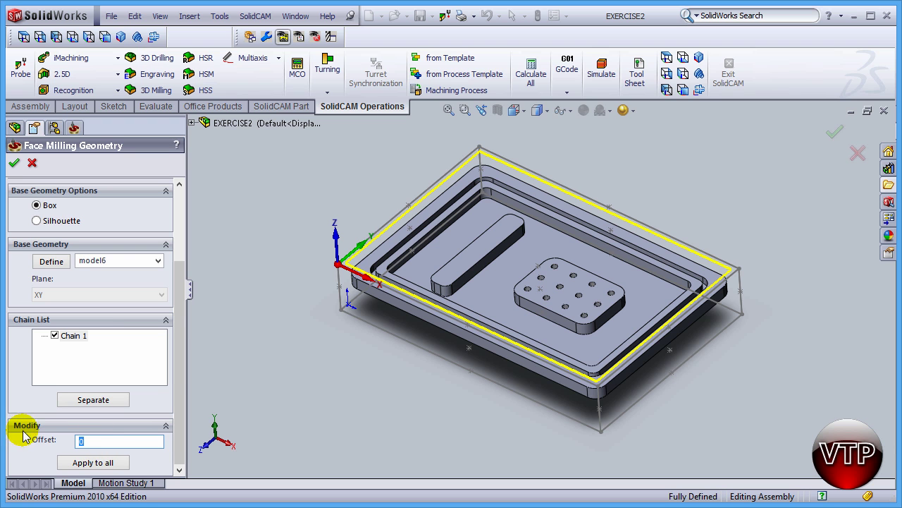
{"action": "type", "text": ".25"}
{"action": "left_click", "coordinate": [91, 464]}
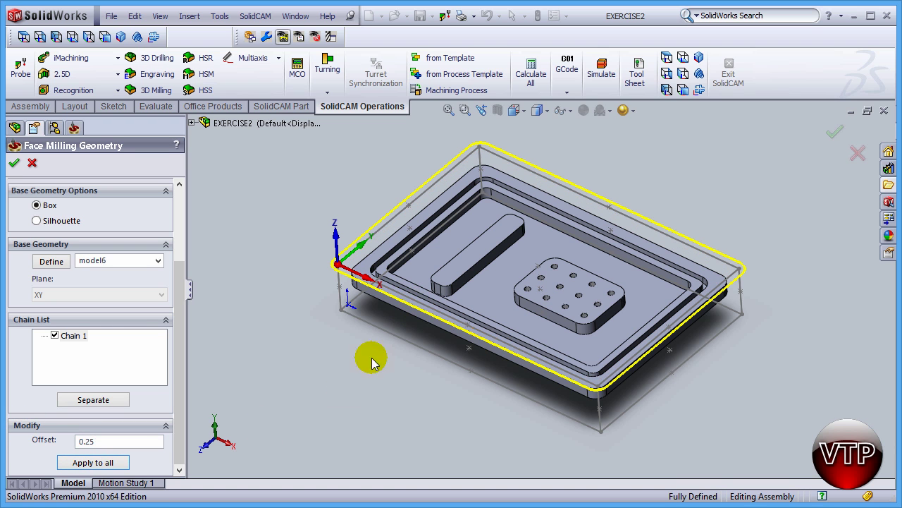
{"action": "left_click", "coordinate": [15, 163]}
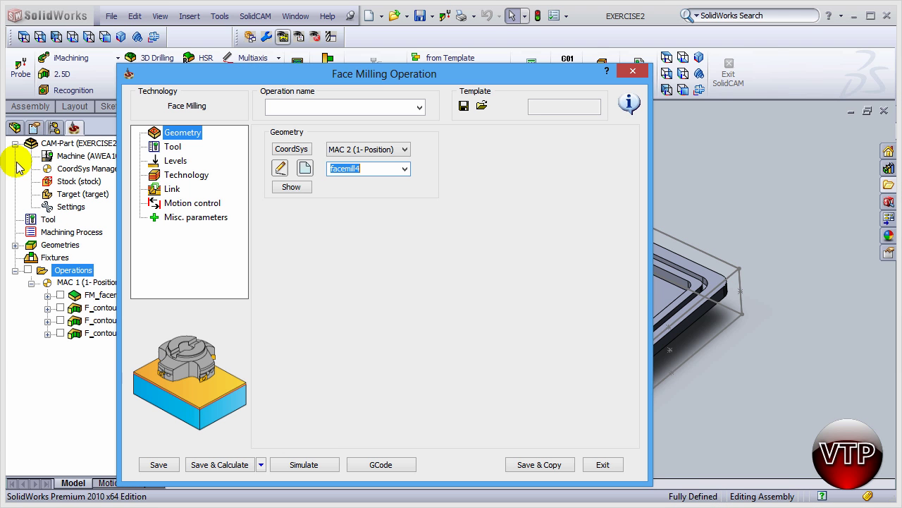
Assign tool number 1, the 1.575-inch FACE MILL, to FM_facemill4
{"action": "left_click", "coordinate": [174, 148]}
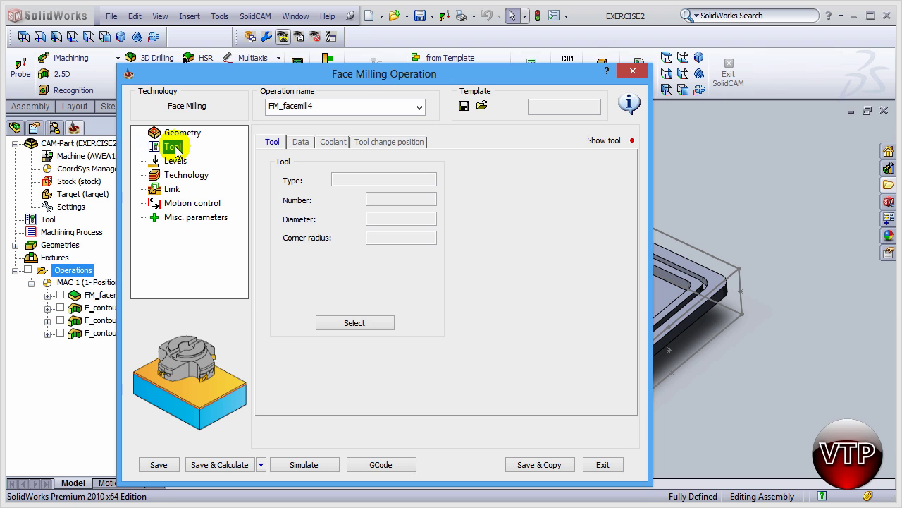
{"action": "left_click", "coordinate": [356, 322]}
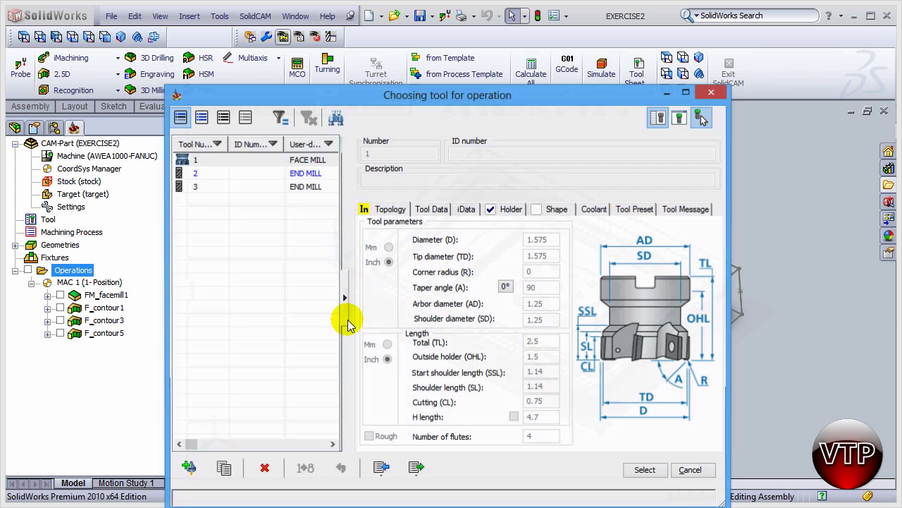
{"action": "left_click", "coordinate": [298, 161]}
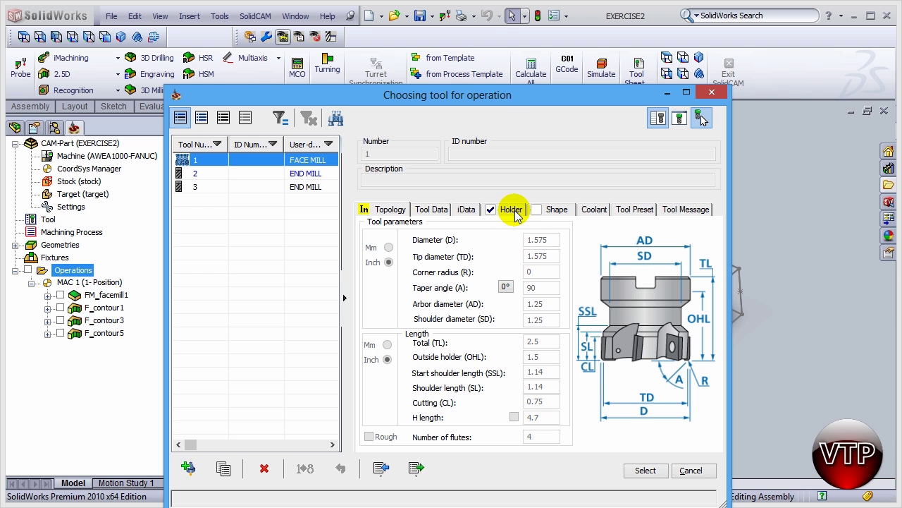
{"action": "left_click", "coordinate": [641, 470]}
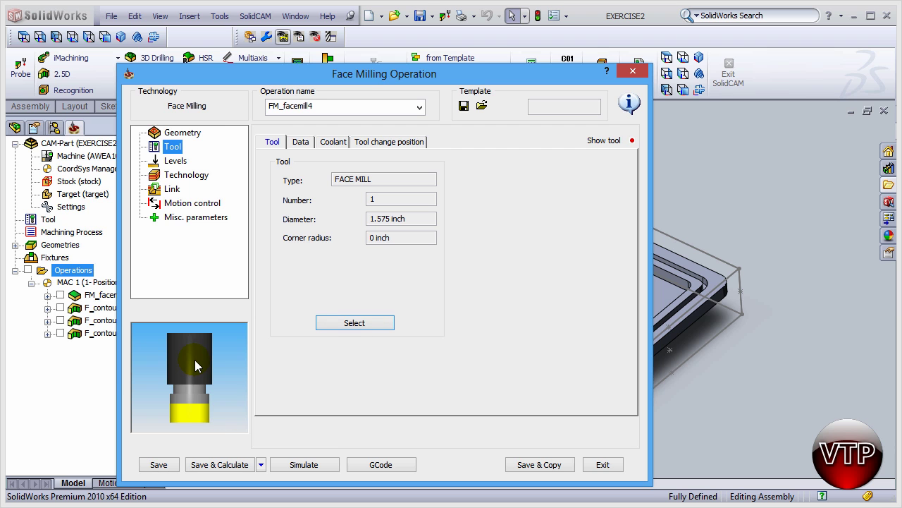
Start picking the upper milling level on the model, viewing the part from the side
{"action": "left_click", "coordinate": [176, 161]}
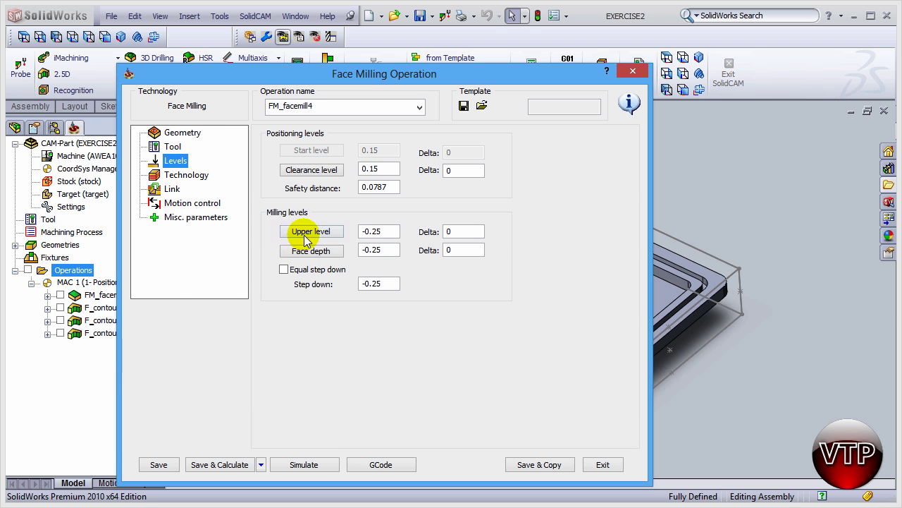
{"action": "left_click", "coordinate": [314, 234]}
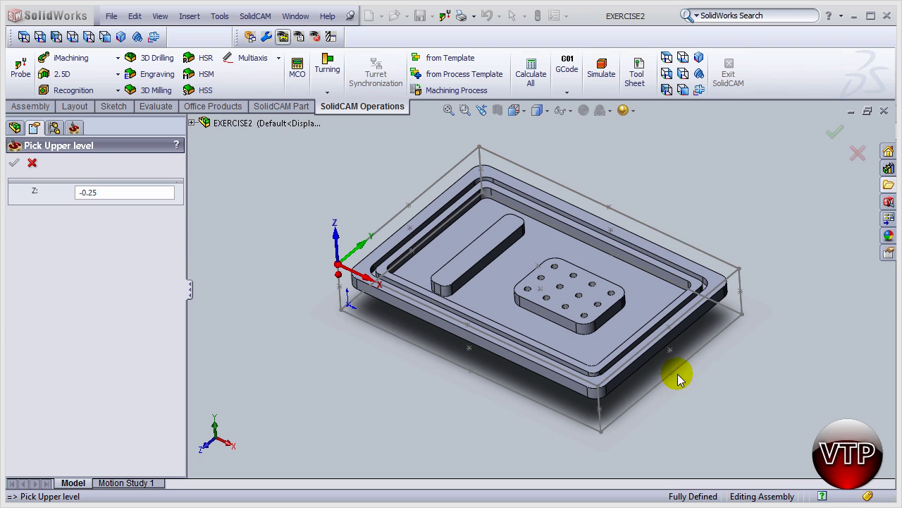
{"action": "middle_click_drag", "start_coordinate": [681, 374], "coordinate": [729, 312]}
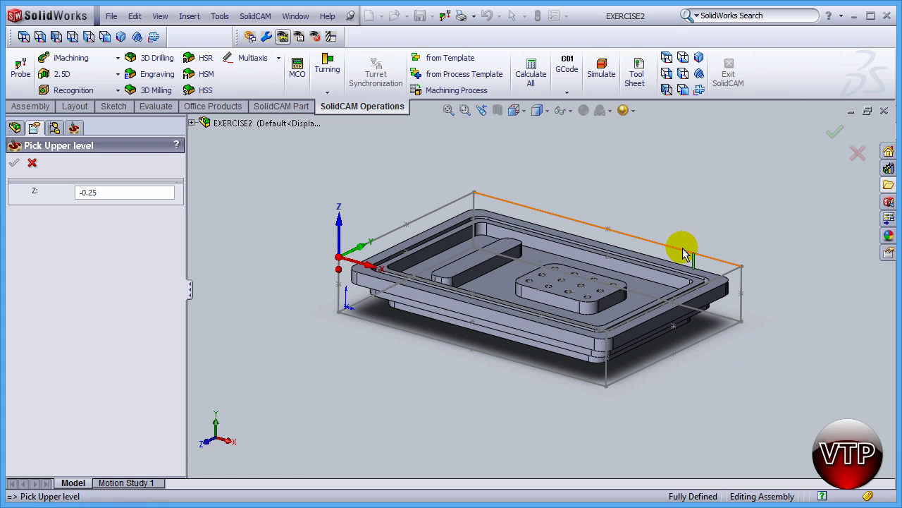
{"action": "left_click", "coordinate": [668, 75]}
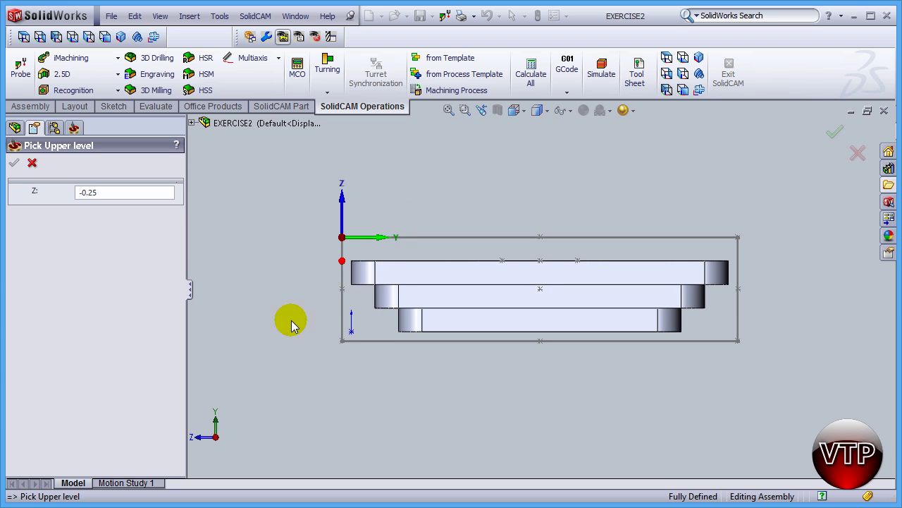
Pick Upper level 0 from the part's top edge and Face depth 0.25 from the top rim face
{"action": "middle_click_drag", "start_coordinate": [297, 290], "coordinate": [409, 324]}
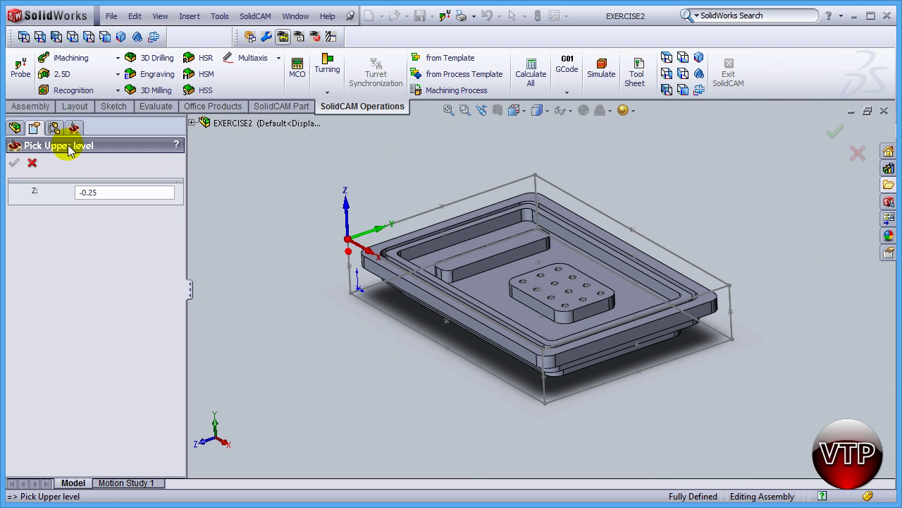
{"action": "left_click", "coordinate": [723, 284]}
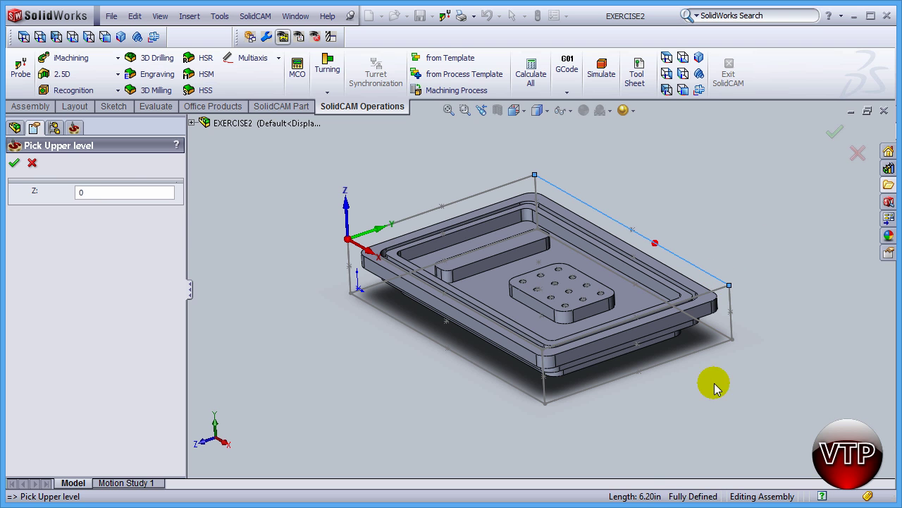
{"action": "left_click", "coordinate": [15, 164]}
{"action": "left_click", "coordinate": [339, 249]}
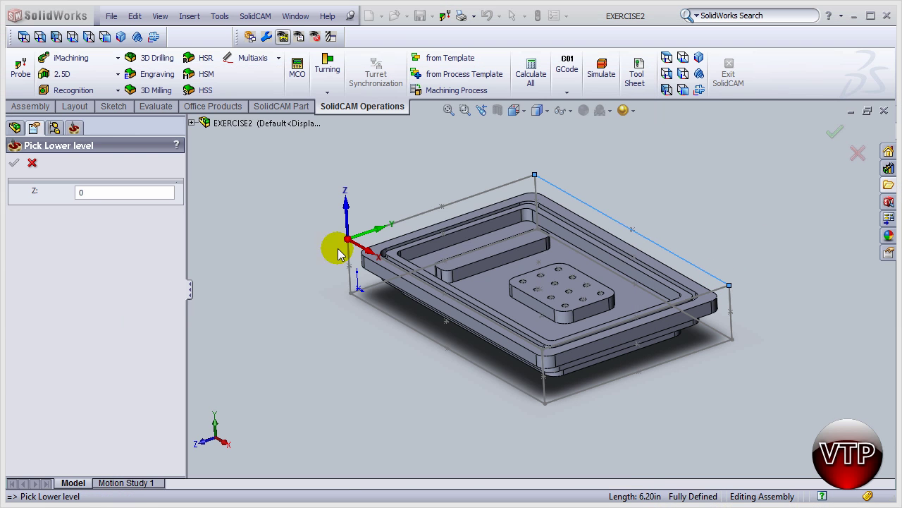
{"action": "left_click", "coordinate": [635, 250]}
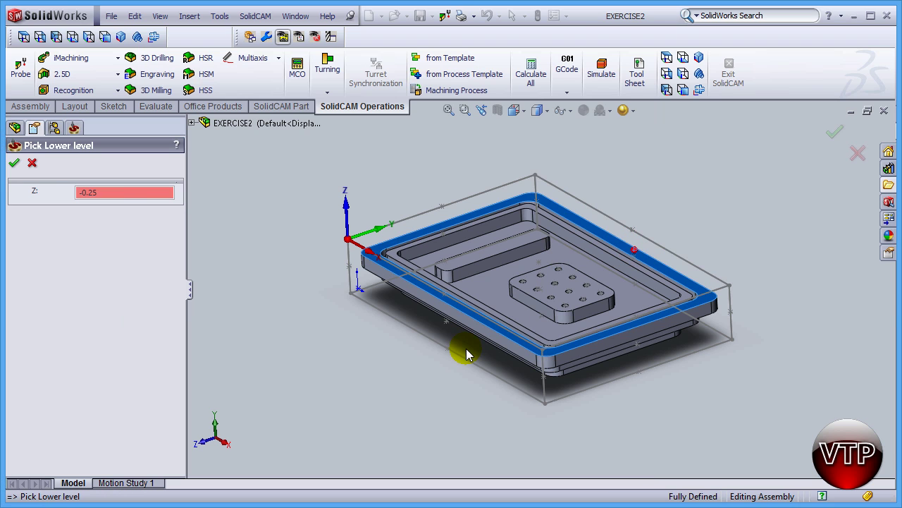
{"action": "left_click", "coordinate": [15, 163]}
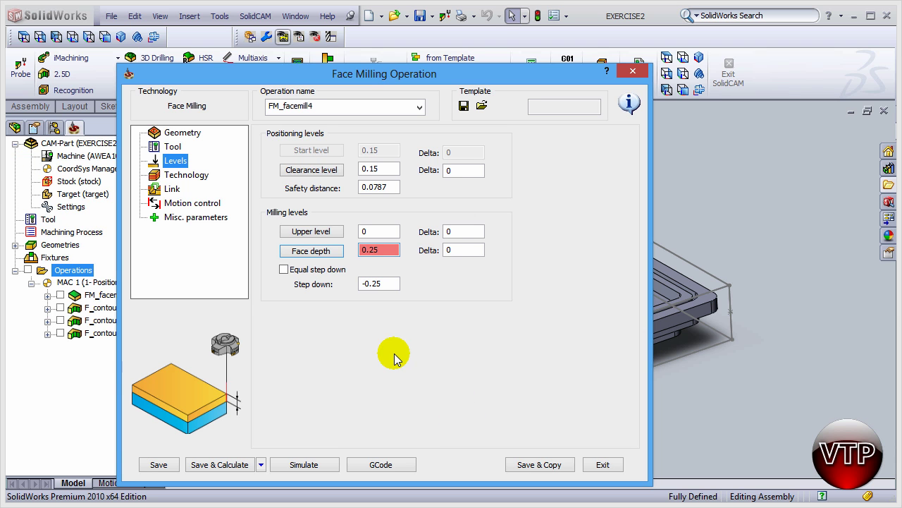
Set Floor offset to .005 with a Finish pass and an Automatic optimal hatch angle
{"action": "left_click", "coordinate": [189, 176]}
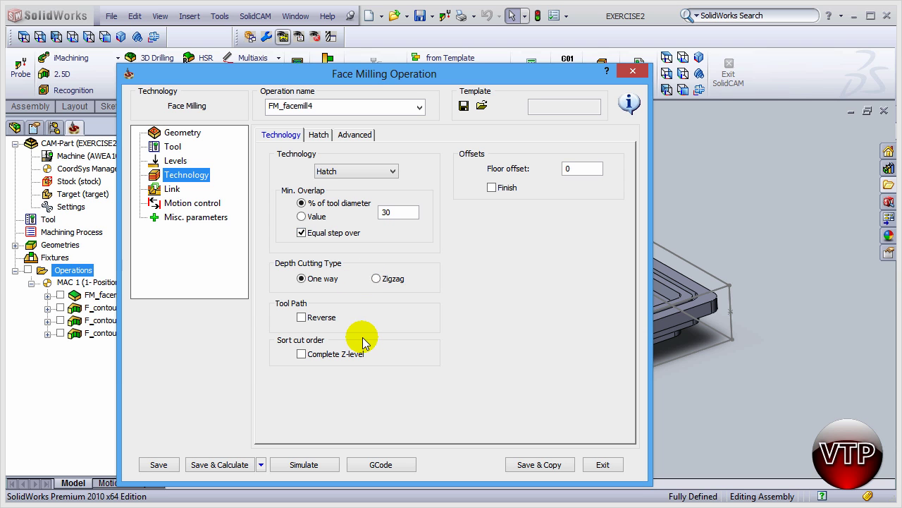
{"action": "left_click", "coordinate": [573, 168]}
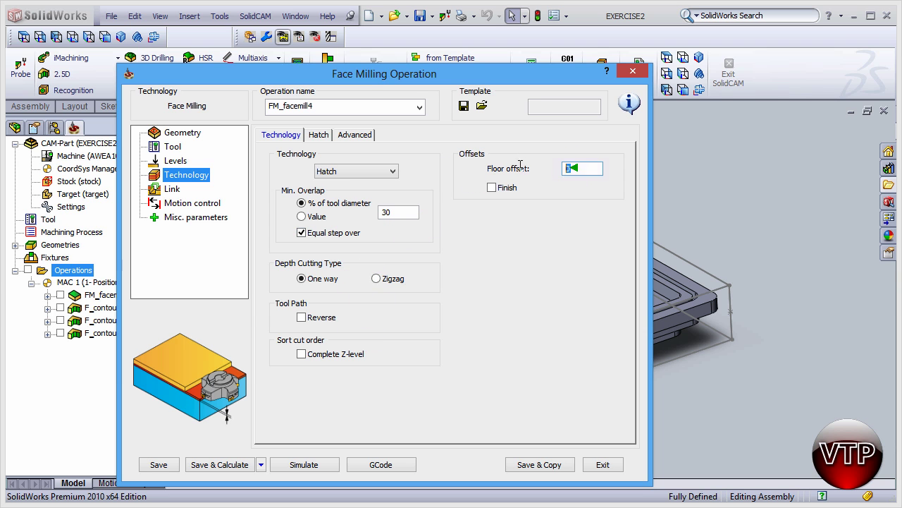
{"action": "type", "text": ".005"}
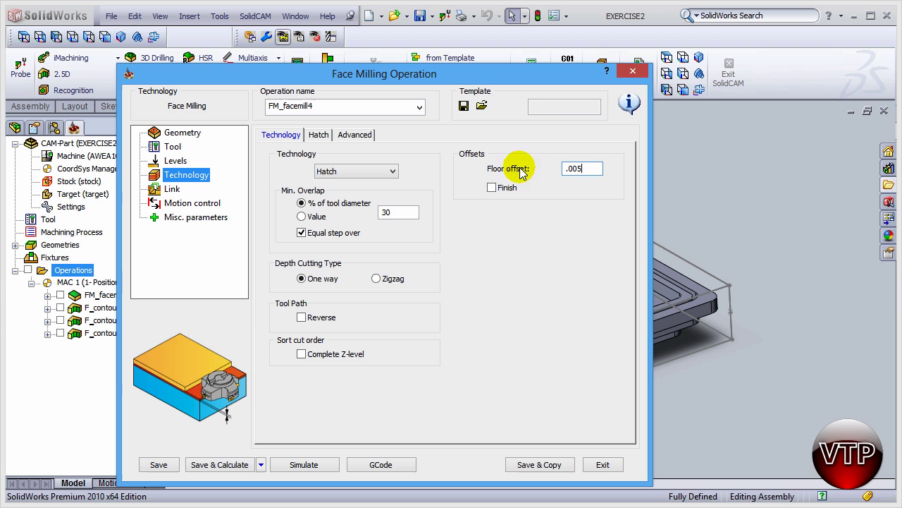
{"action": "left_click", "coordinate": [504, 189]}
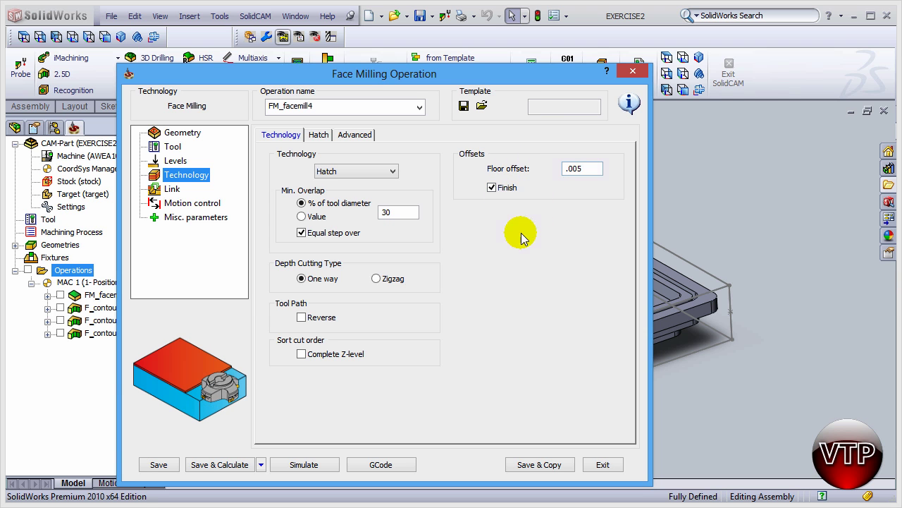
{"action": "left_click", "coordinate": [322, 137]}
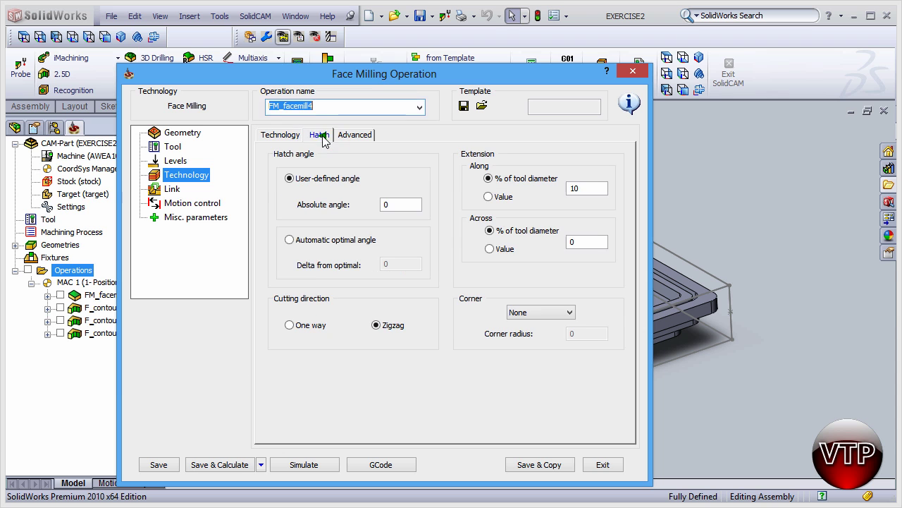
{"action": "left_click", "coordinate": [319, 252]}
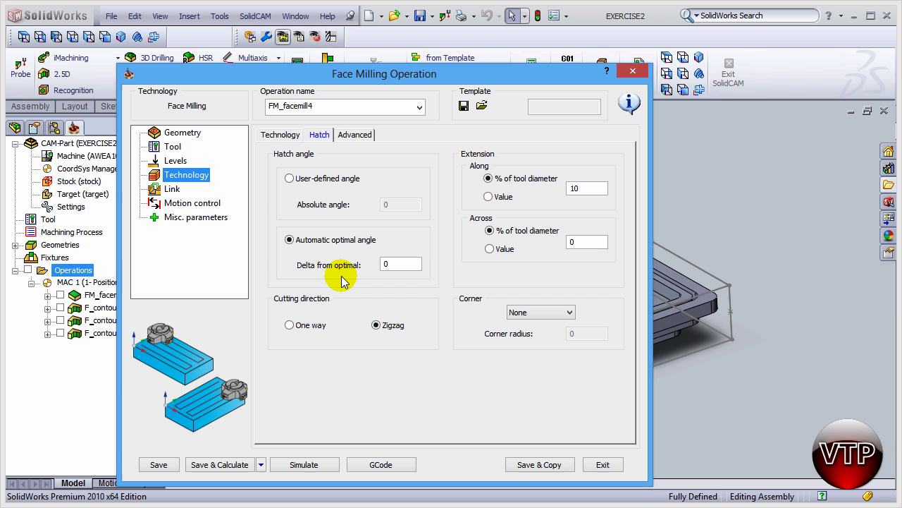
Use a Tangent lead in with matching lead out, then calculate FM_facemill4 and open its simulation
{"action": "left_click", "coordinate": [170, 189]}
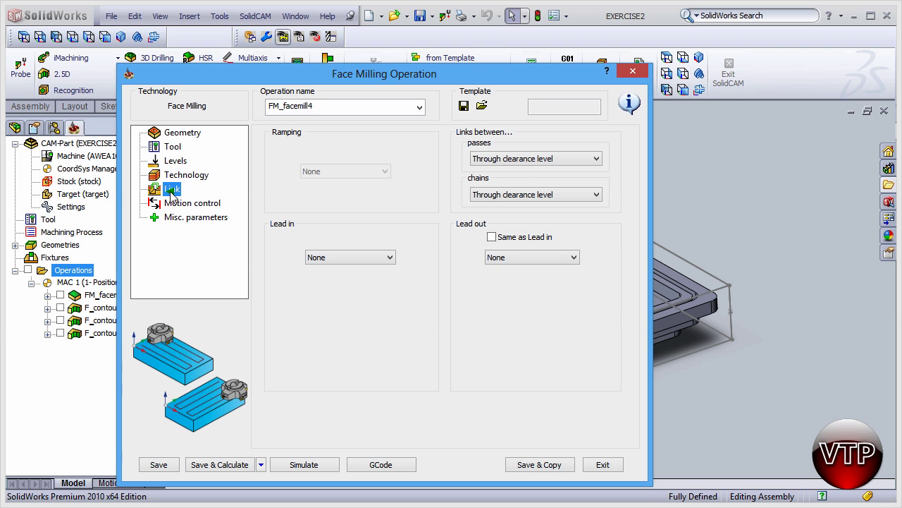
{"action": "left_click", "coordinate": [364, 279]}
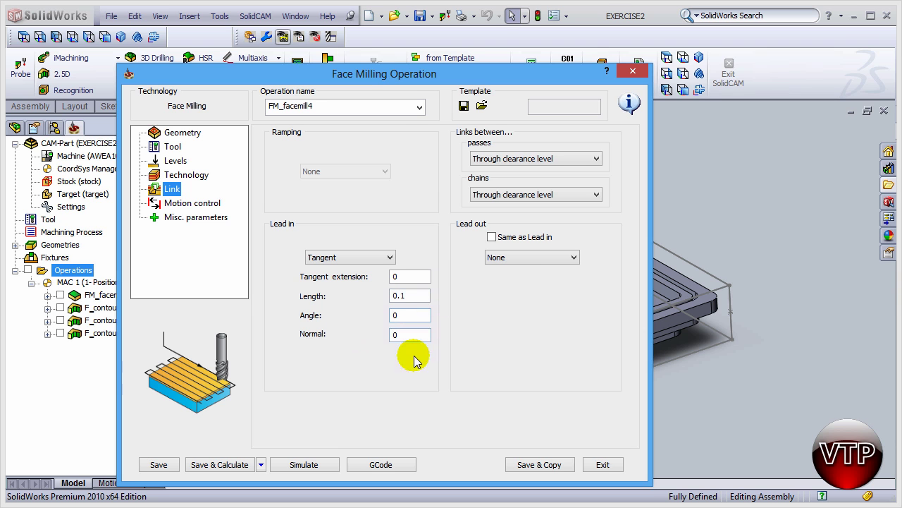
{"action": "left_click", "coordinate": [492, 237]}
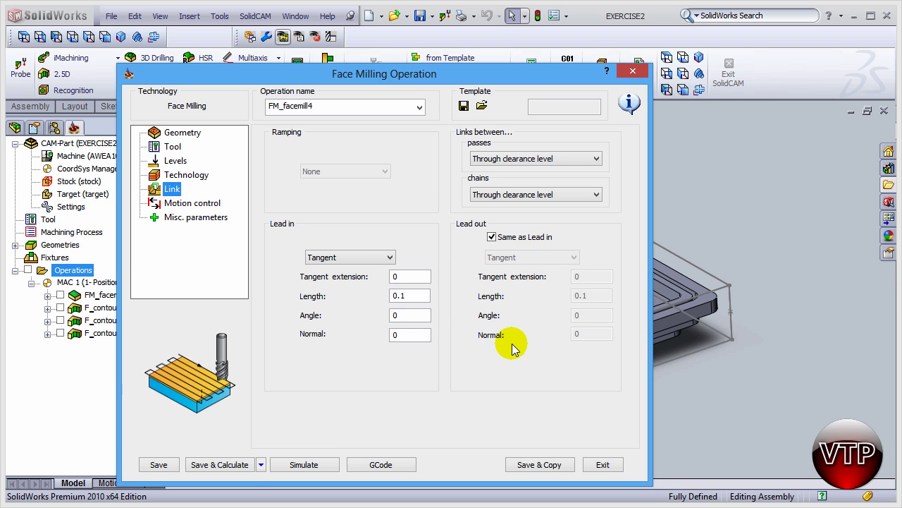
{"action": "left_click", "coordinate": [212, 465]}
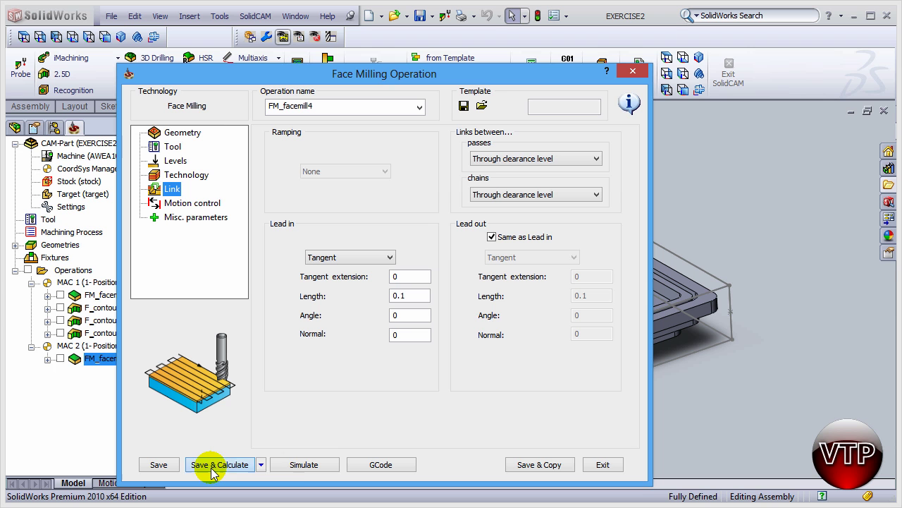
{"action": "left_click", "coordinate": [296, 467]}
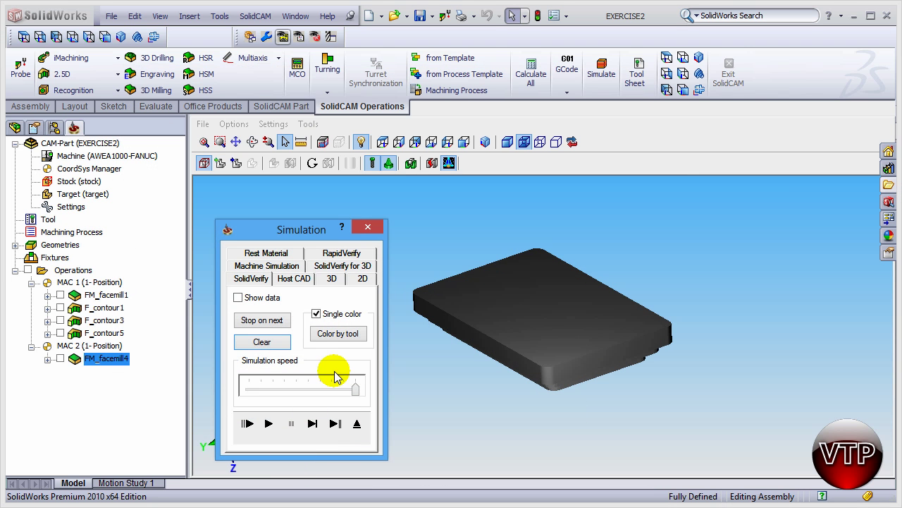
Play FM_facemill4 in SolidVerify at reduced speed, replaying and orbiting to inspect the flat top face
{"action": "left_click_drag", "start_coordinate": [354, 389], "coordinate": [261, 389]}
{"action": "left_click", "coordinate": [277, 422]}
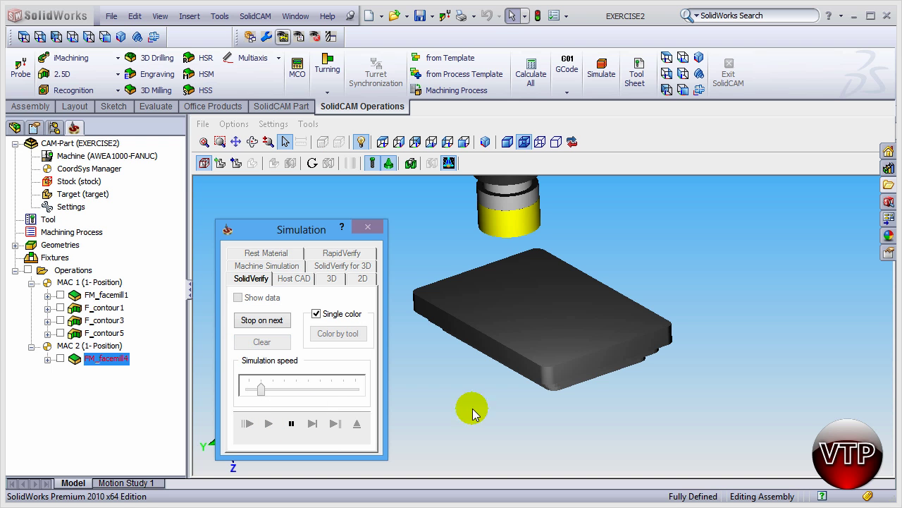
{"action": "middle_click_drag", "start_coordinate": [573, 365], "coordinate": [534, 368]}
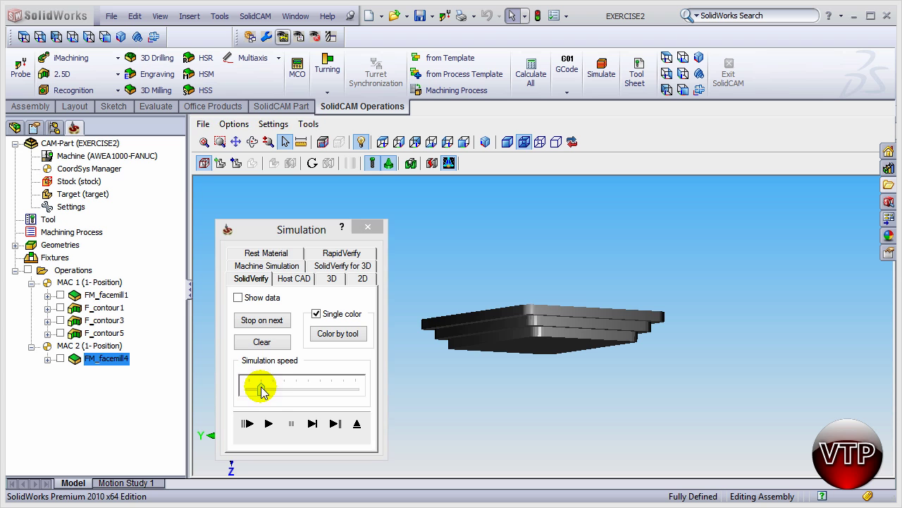
{"action": "left_click_drag", "start_coordinate": [261, 389], "coordinate": [249, 389]}
{"action": "left_click", "coordinate": [269, 423]}
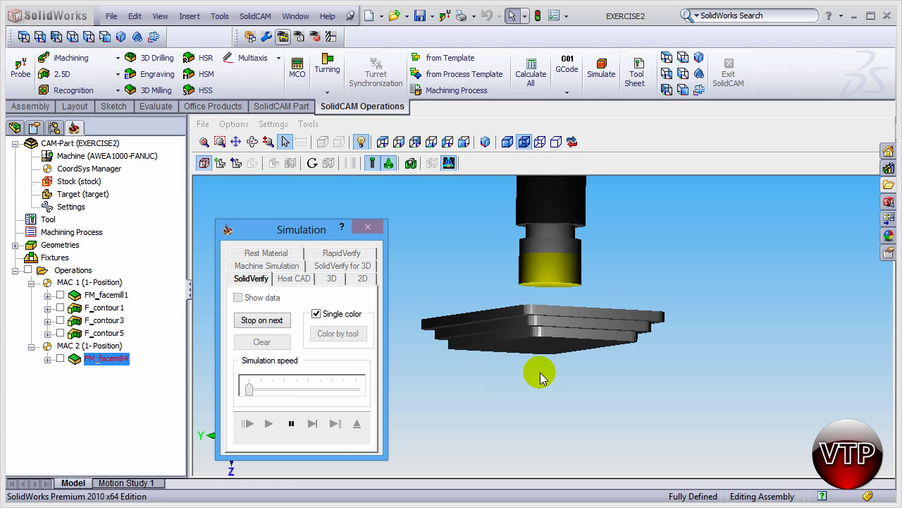
{"action": "middle_click_drag", "start_coordinate": [539, 373], "coordinate": [544, 365]}
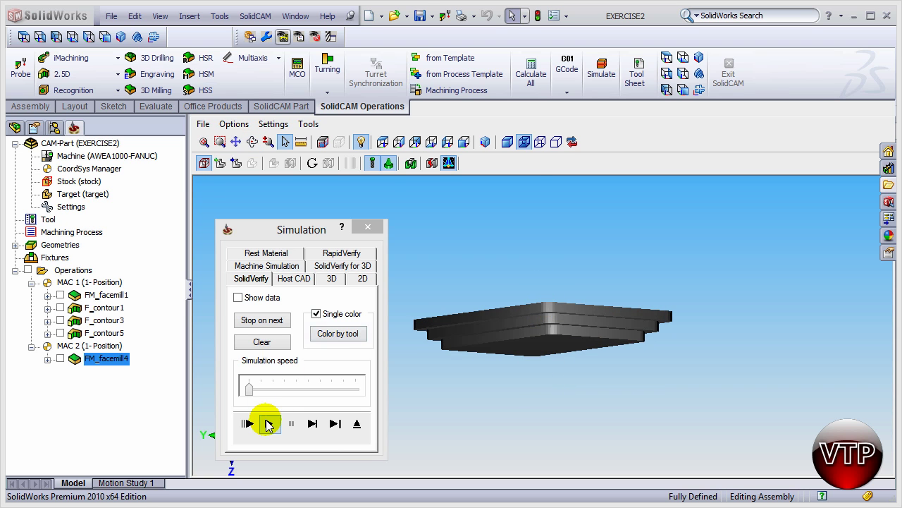
{"action": "left_click", "coordinate": [267, 423]}
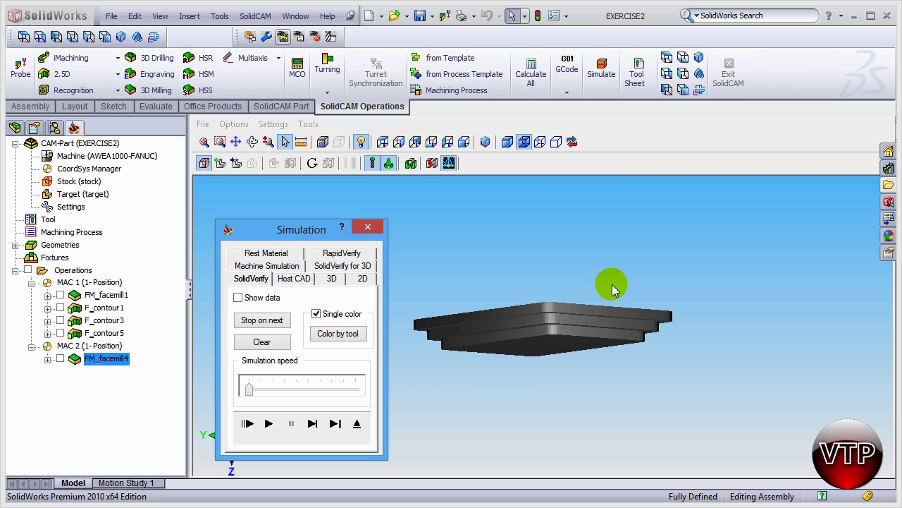
{"action": "left_click_drag", "start_coordinate": [613, 289], "coordinate": [609, 316]}
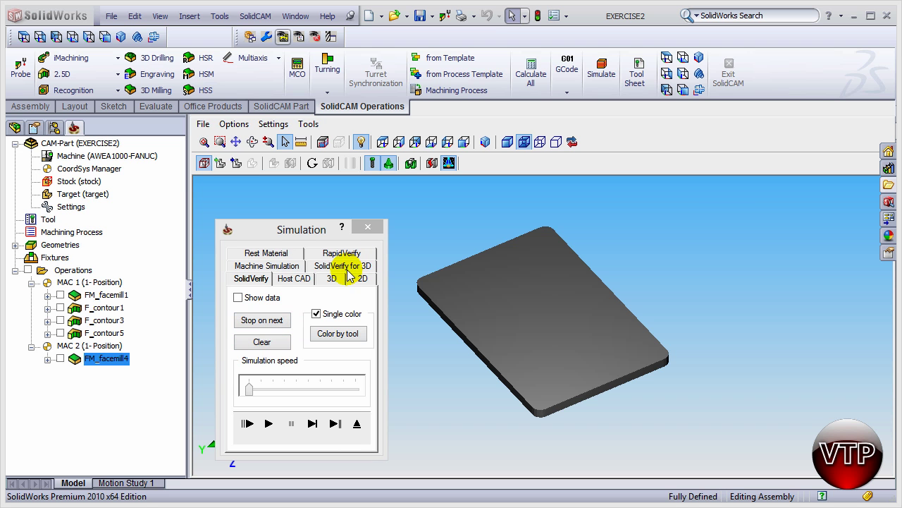
Play the toolpath in Host CAD mode, then close the Simulation and Face Milling Operation dialogs
{"action": "left_click", "coordinate": [295, 287]}
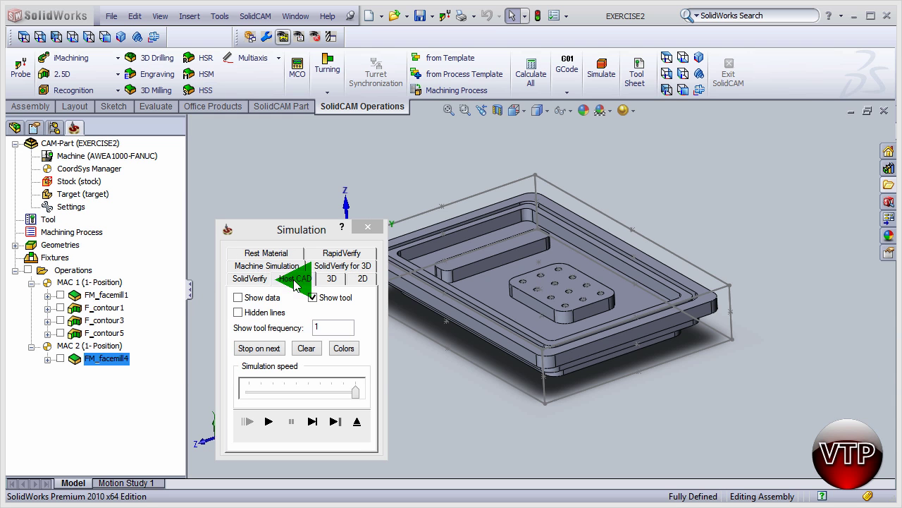
{"action": "left_click", "coordinate": [268, 422]}
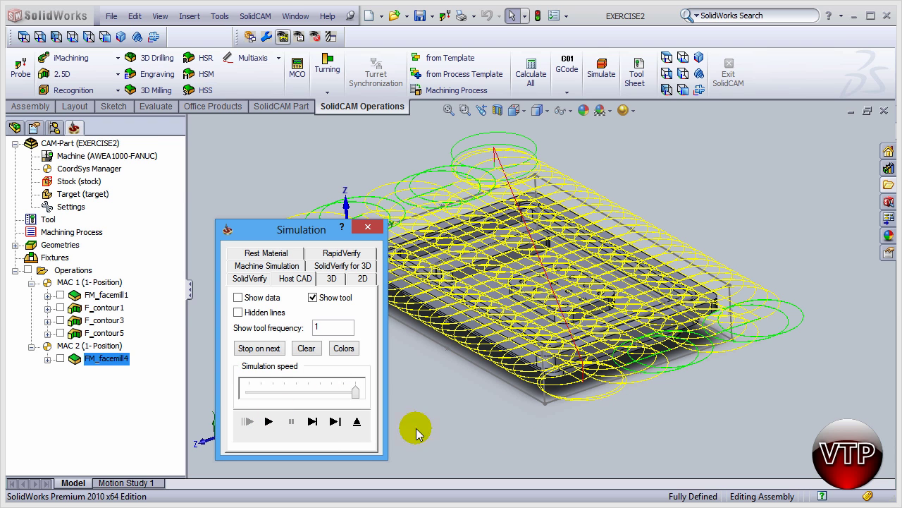
{"action": "left_click", "coordinate": [367, 229]}
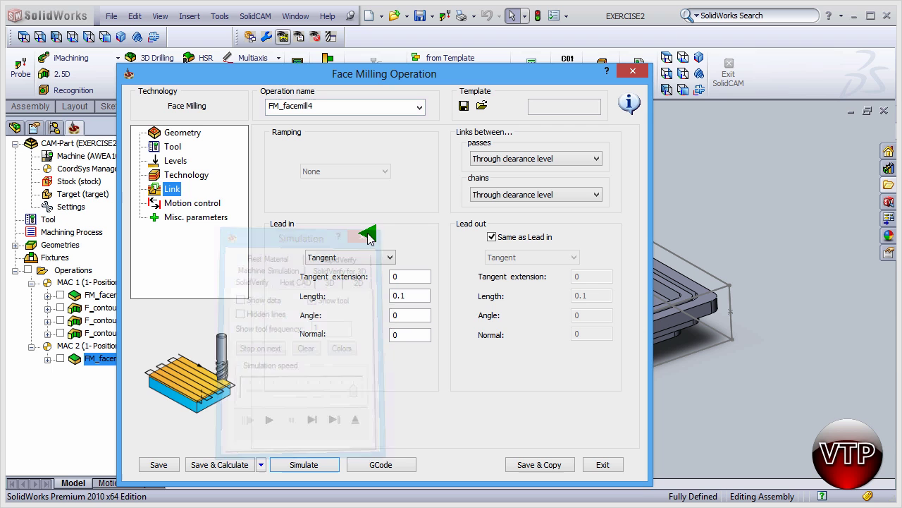
{"action": "left_click", "coordinate": [598, 468]}
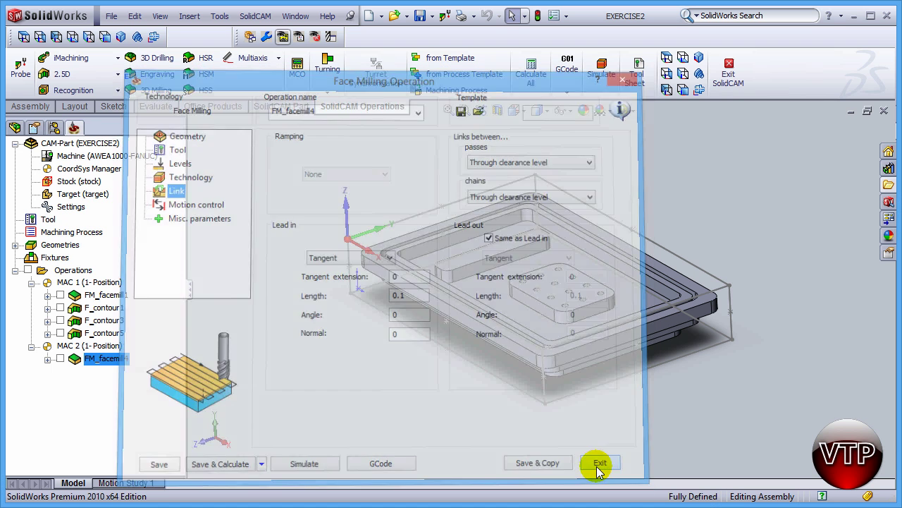